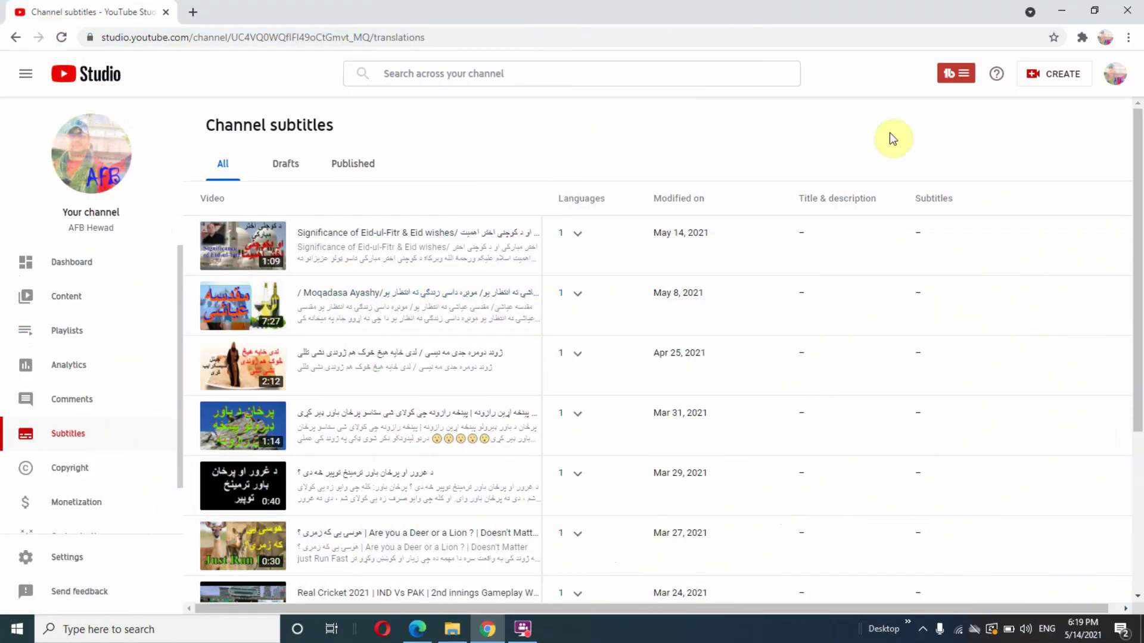
- From the channel's subtitles list, open the Eid-ul-Fitr video's subtitles in a new tab
{"action": "left_click", "coordinate": [1113, 77]}
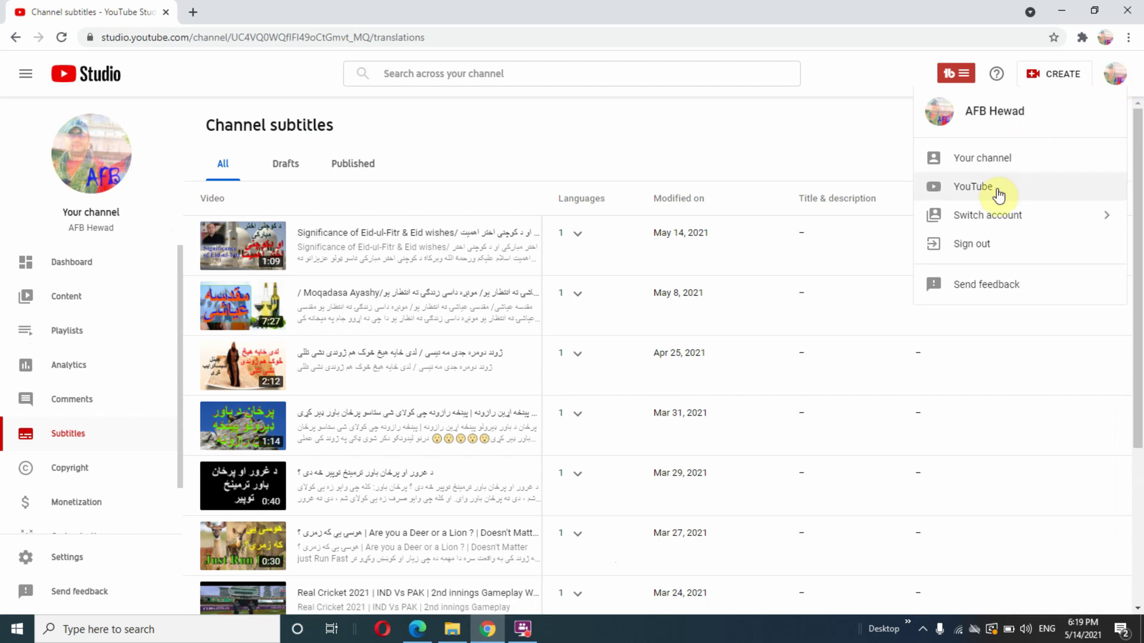
{"action": "left_click", "coordinate": [987, 173]}
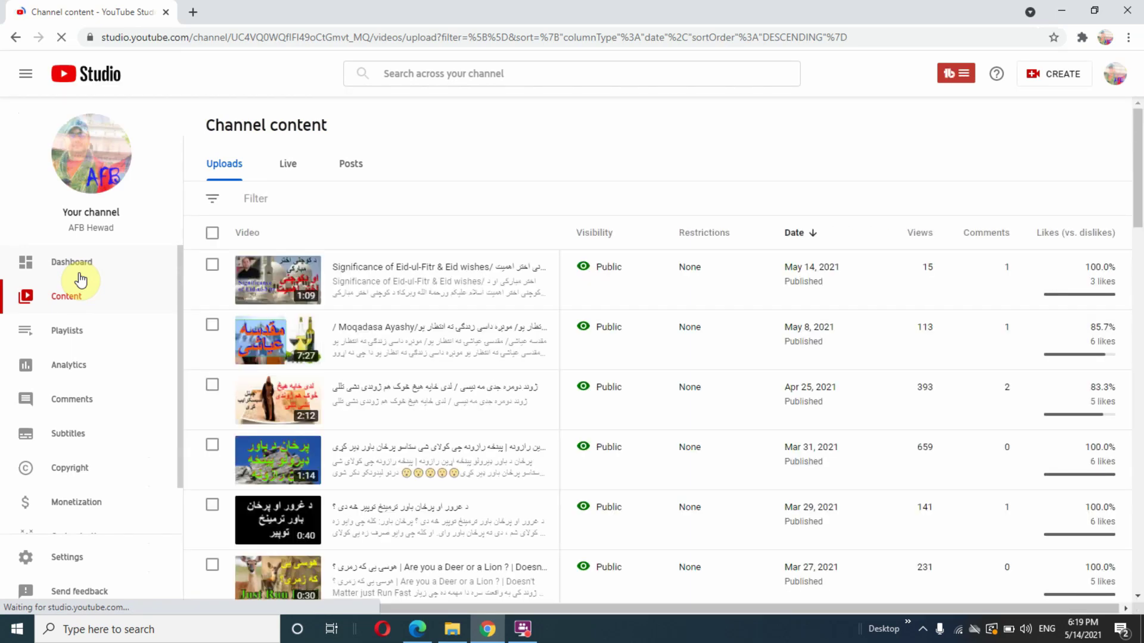
{"action": "left_click", "coordinate": [69, 438]}
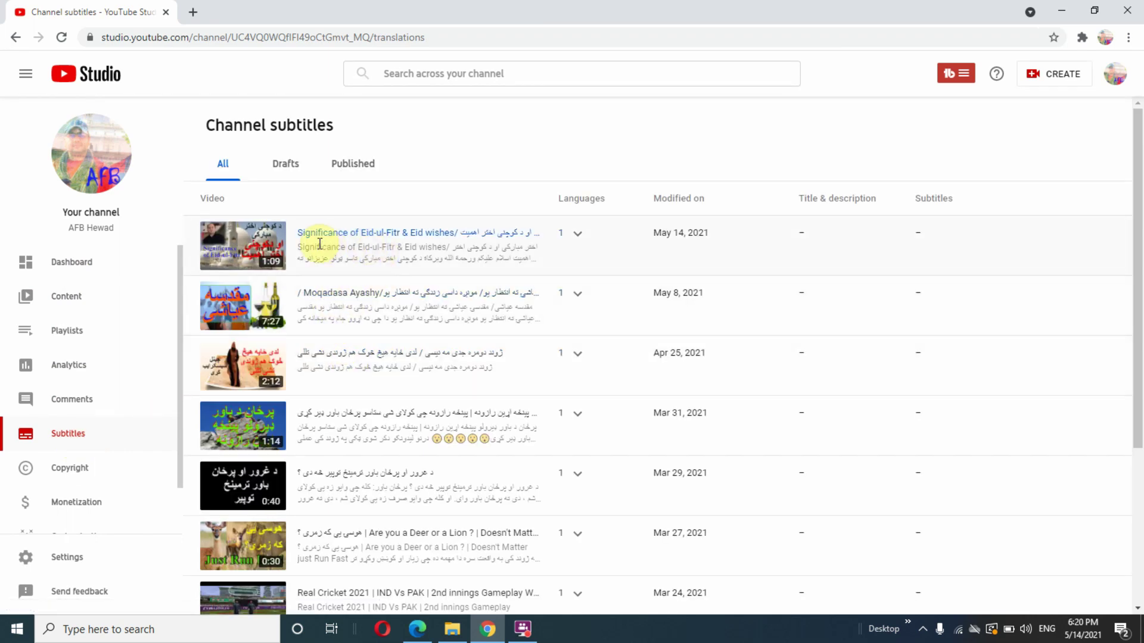
{"action": "middle_click", "coordinate": [372, 240]}
{"action": "left_click", "coordinate": [256, 14]}
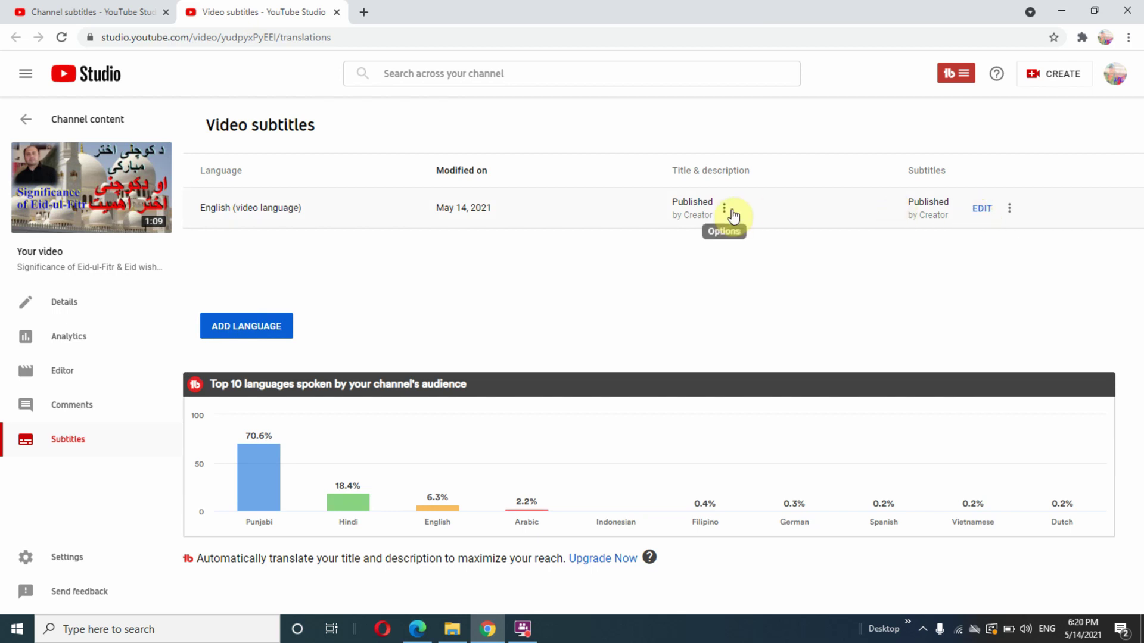
- Open the Eid video's English subtitles for editing and play the preview to check the captions
{"action": "left_click", "coordinate": [980, 208]}
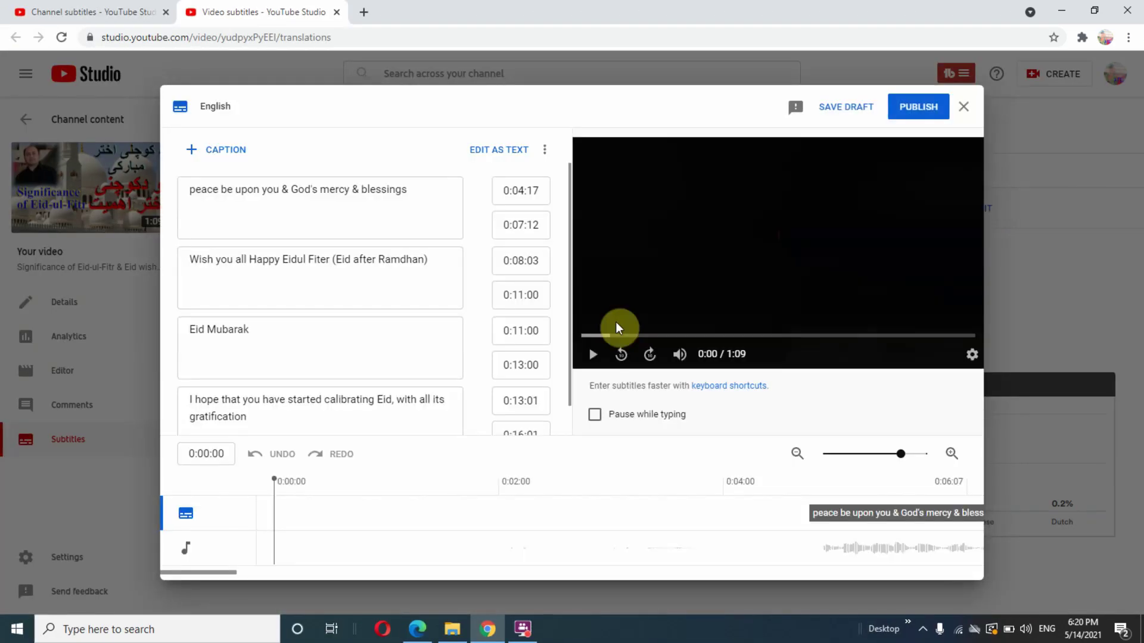
{"action": "left_click", "coordinate": [390, 346]}
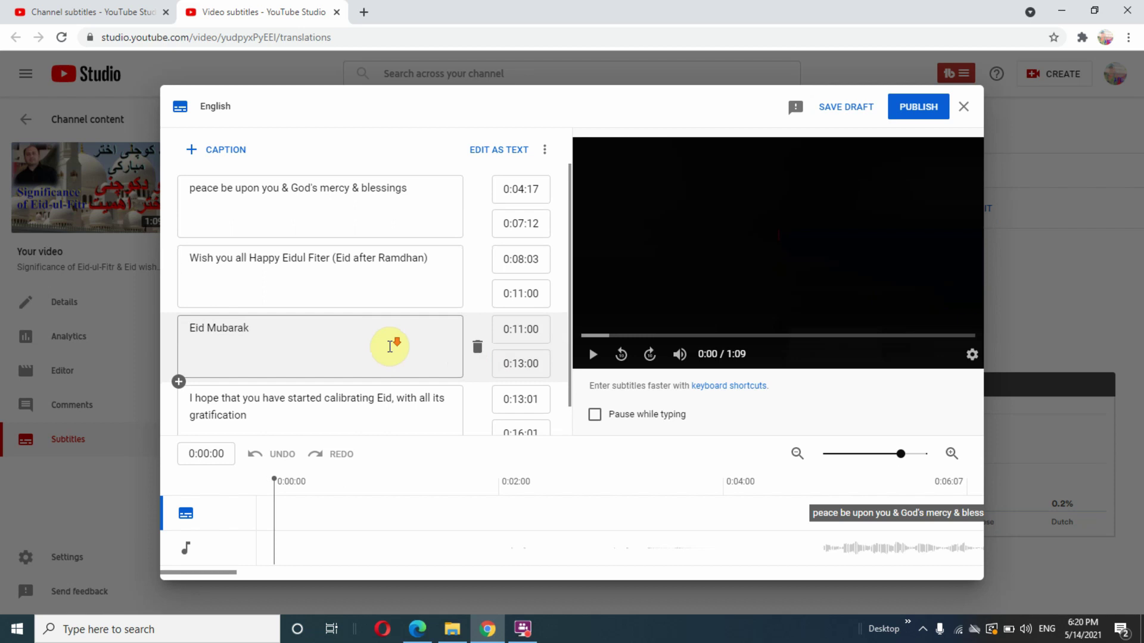
{"action": "scroll", "coordinate": [390, 346], "scroll_direction": "down", "scroll_amount": 1}
{"action": "left_click", "coordinate": [592, 355]}
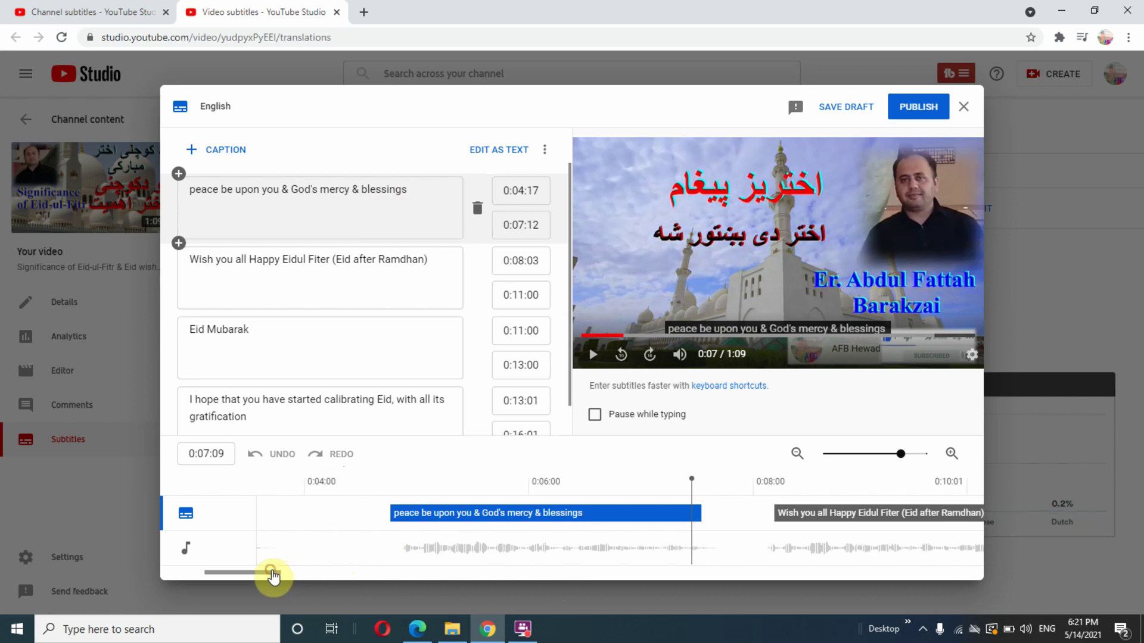
{"action": "left_click_drag", "start_coordinate": [273, 574], "coordinate": [378, 573]}
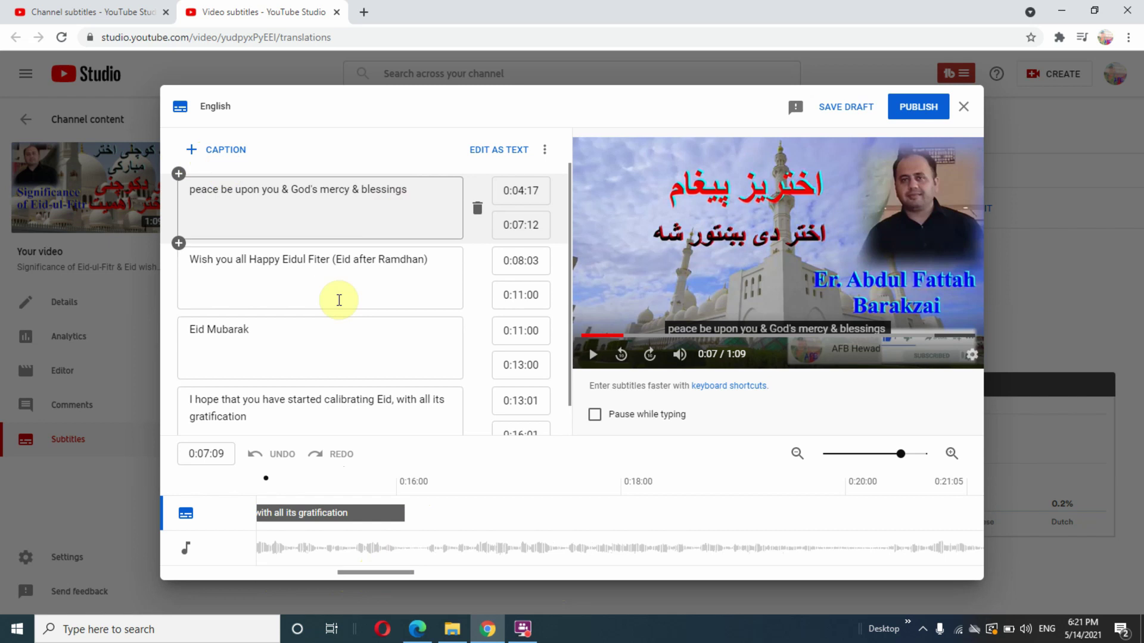
- Add a new caption after the last one, starting at 0:16:05
{"action": "left_click", "coordinate": [409, 485]}
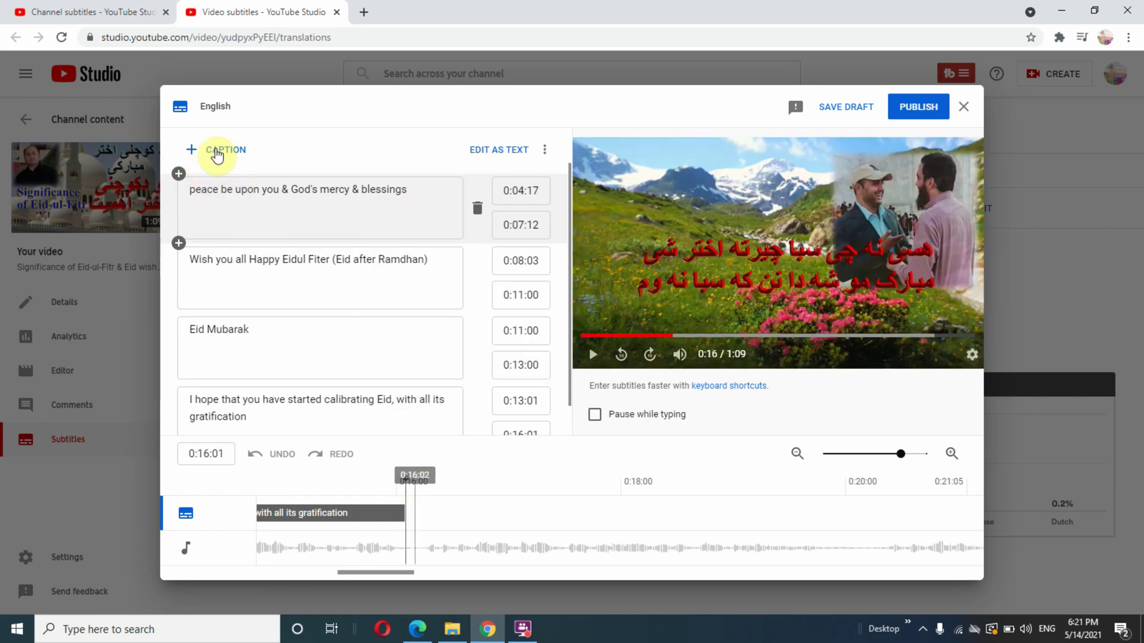
{"action": "left_click", "coordinate": [195, 152]}
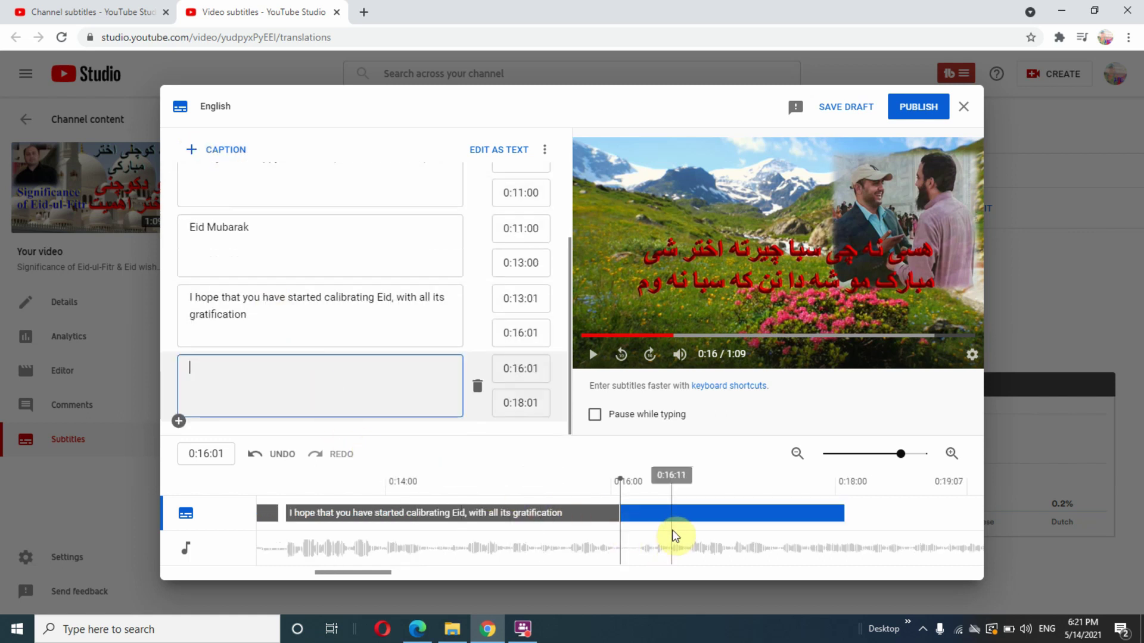
{"action": "left_click_drag", "start_coordinate": [663, 519], "coordinate": [686, 518]}
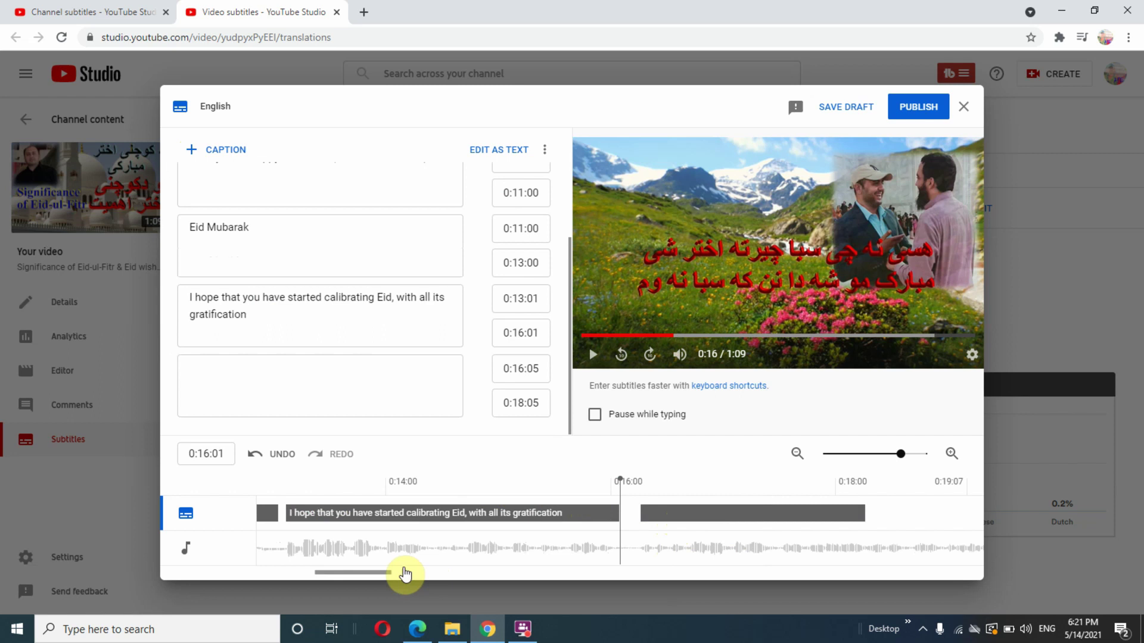
{"action": "left_click_drag", "start_coordinate": [381, 573], "coordinate": [396, 572]}
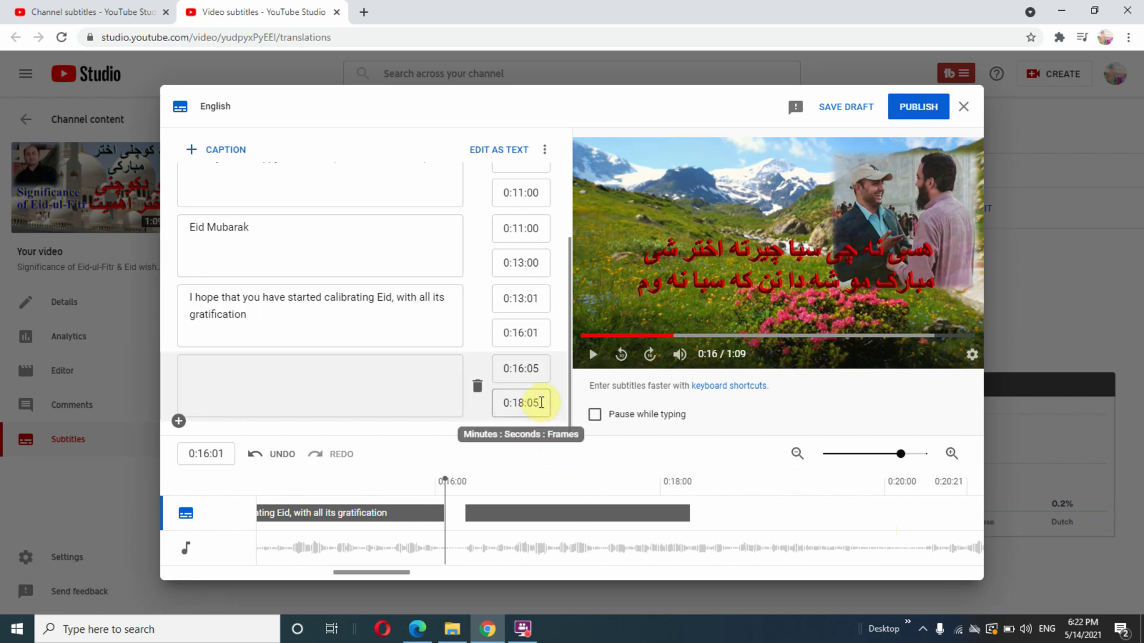
- Set the new caption's end time to 0:20:00
{"action": "left_click_drag", "start_coordinate": [541, 400], "coordinate": [544, 424]}
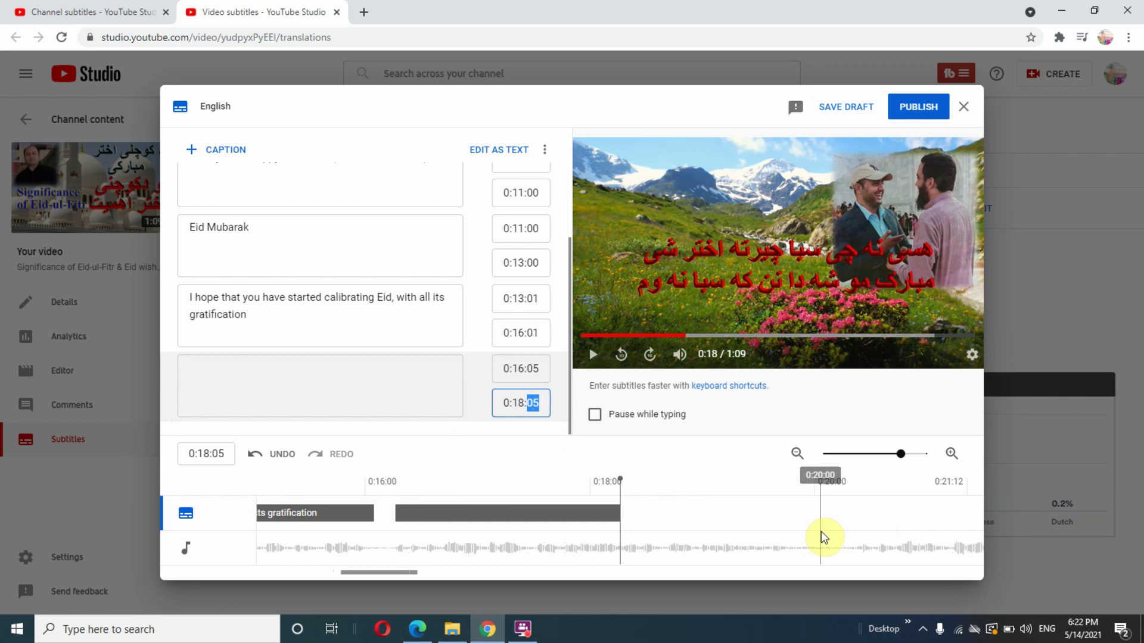
{"action": "type", "text": "5"}
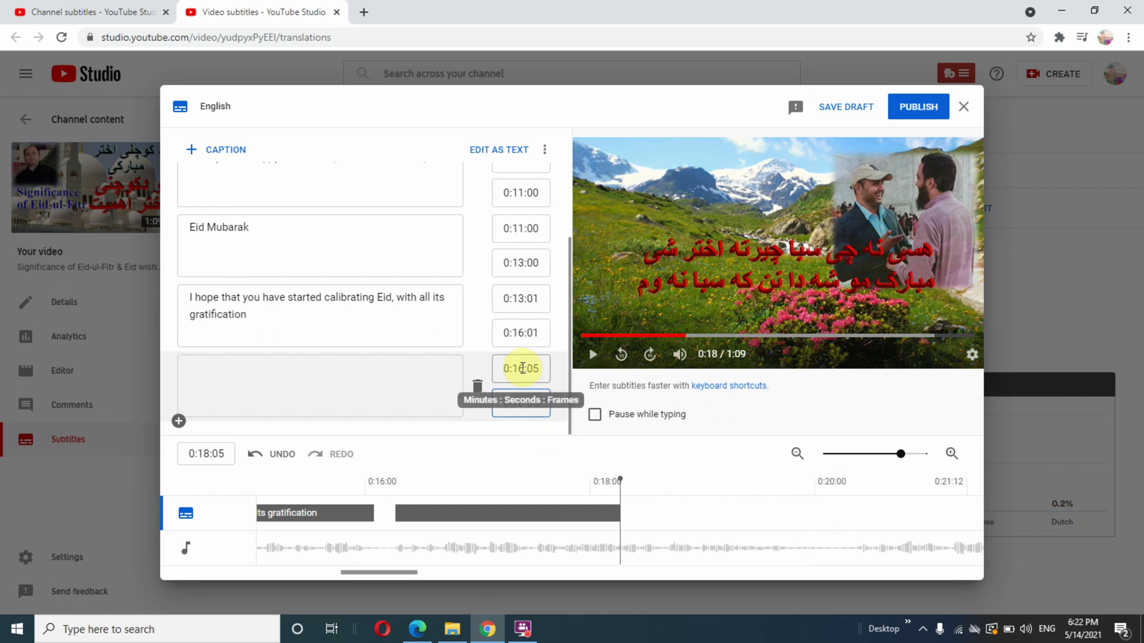
{"action": "left_click", "coordinate": [521, 368]}
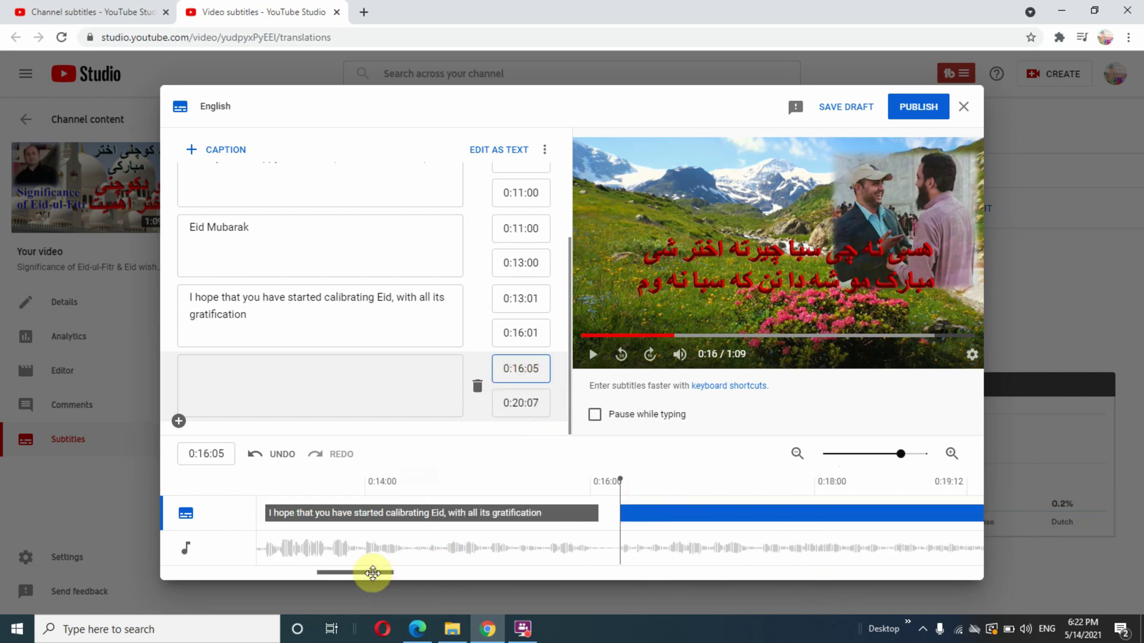
{"action": "left_click_drag", "start_coordinate": [373, 573], "coordinate": [396, 573]}
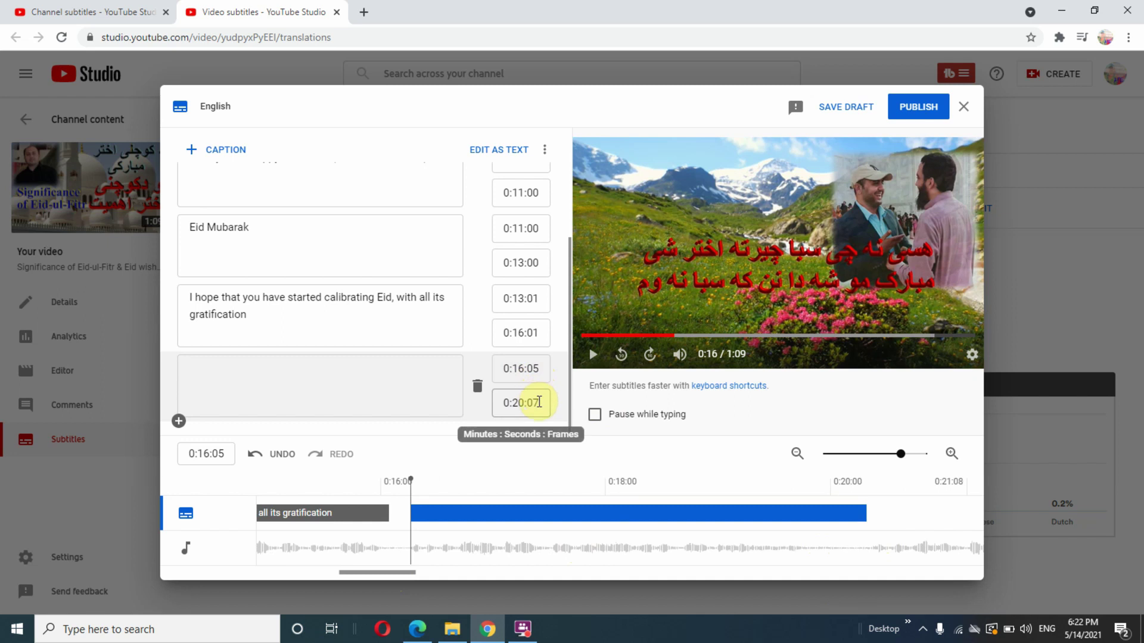
{"action": "left_click", "coordinate": [537, 403]}
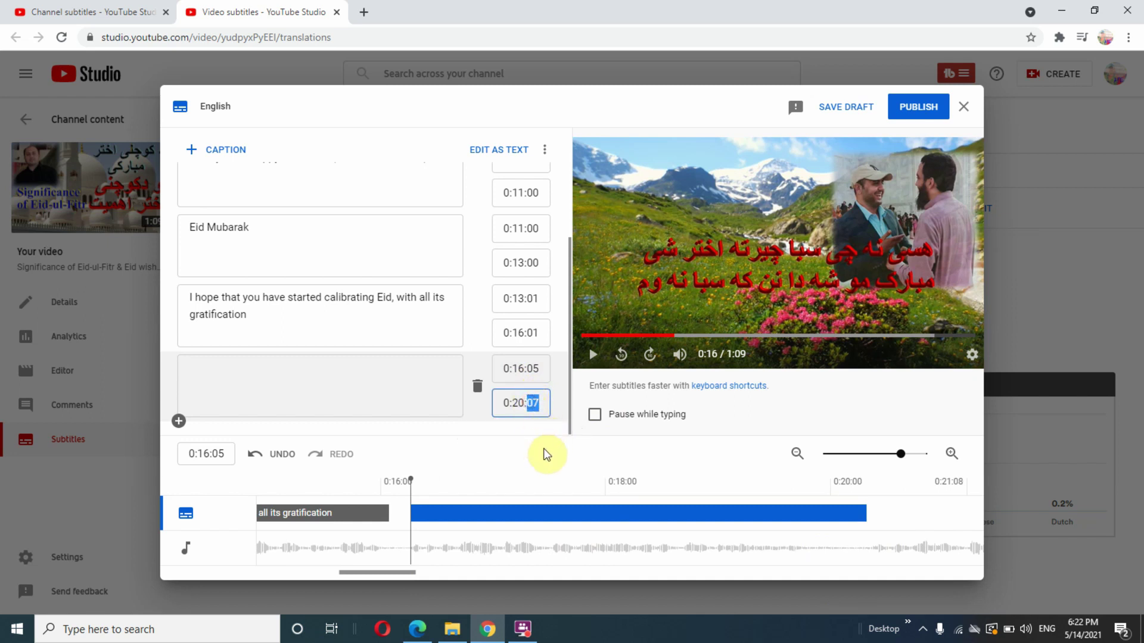
{"action": "type", "text": "0"}
{"action": "left_click", "coordinate": [521, 372]}
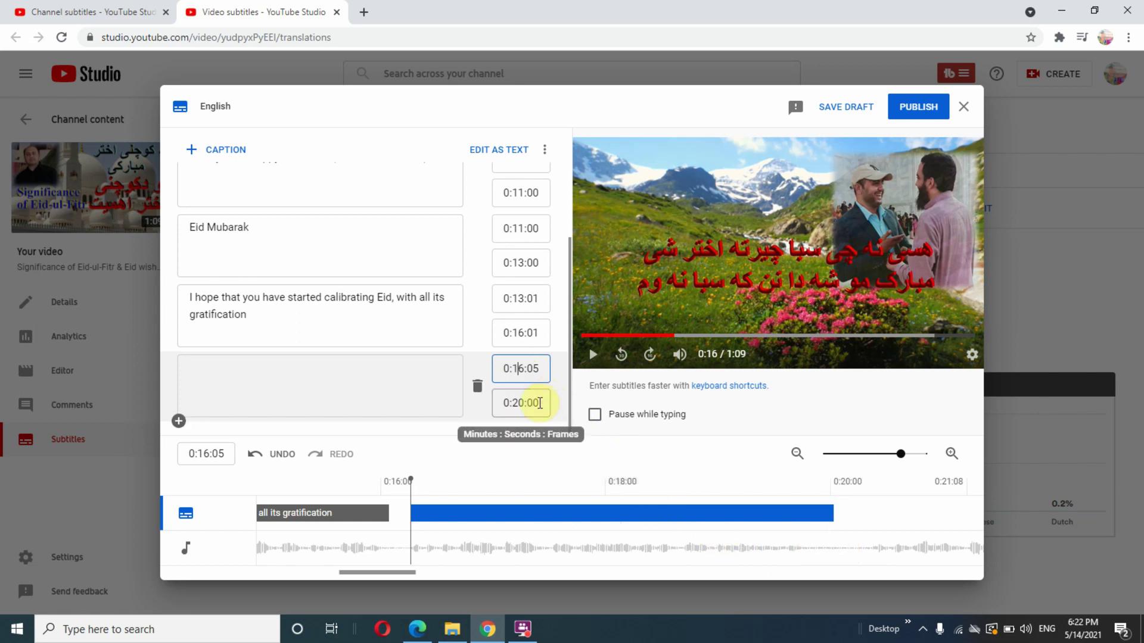
- Type 'the union of Afghan students' into the new caption, correcting the typos
{"action": "left_click", "coordinate": [532, 403]}
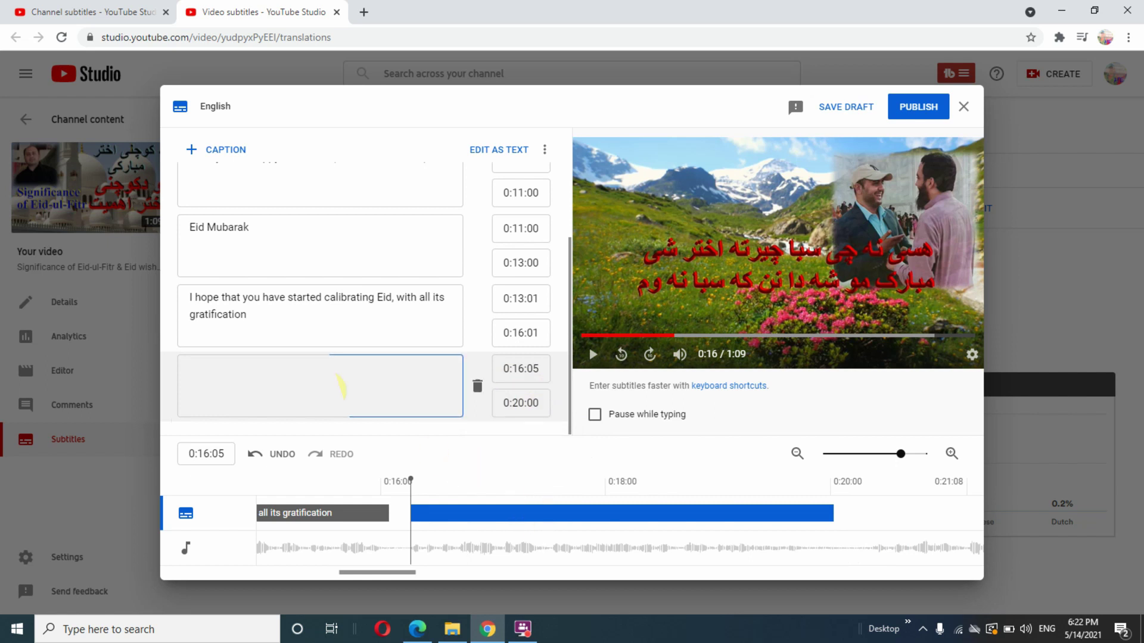
{"action": "left_click", "coordinate": [327, 391]}
{"action": "type", "text": "the ju"}
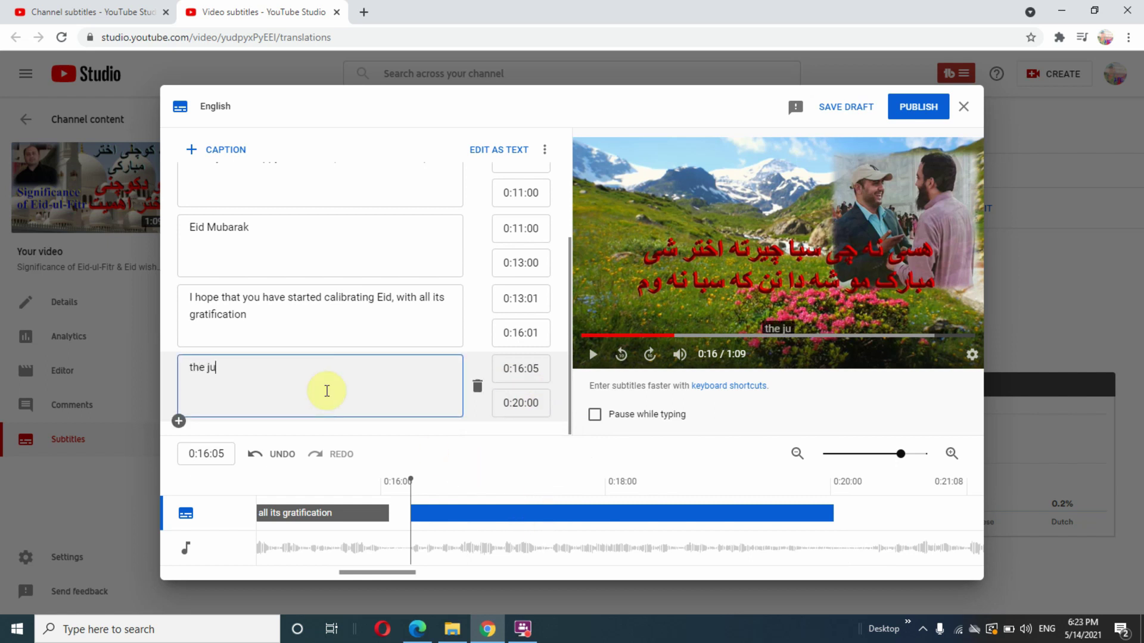
{"action": "key", "text": "BackSpace"}
{"action": "key", "text": "BackSpace"}
{"action": "type", "text": "union "}
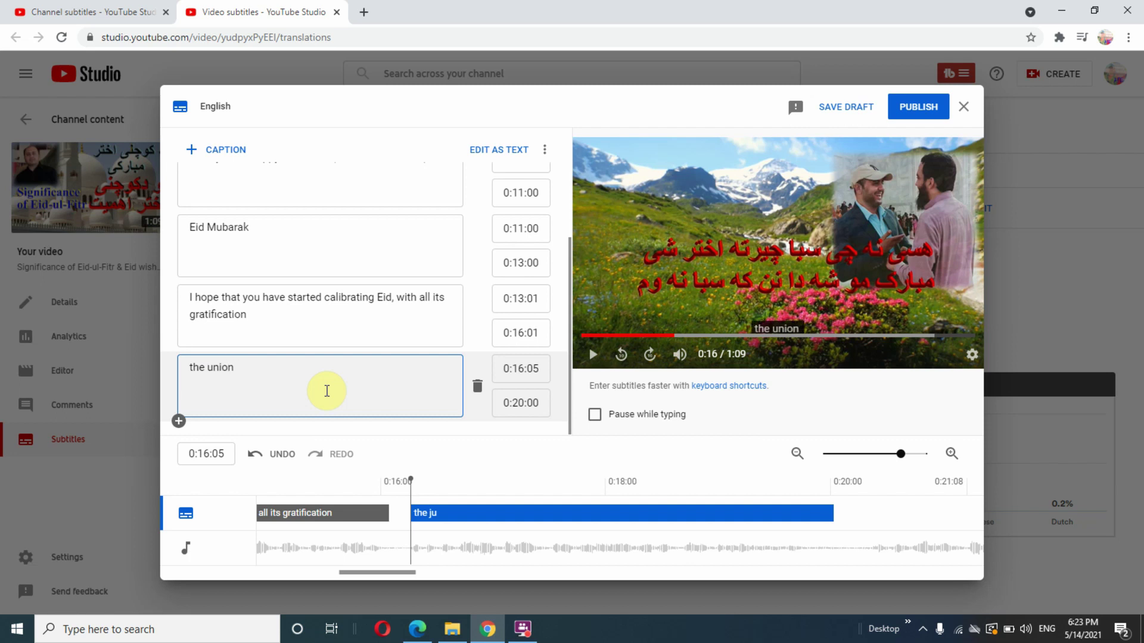
{"action": "type", "text": "of Afghan "}
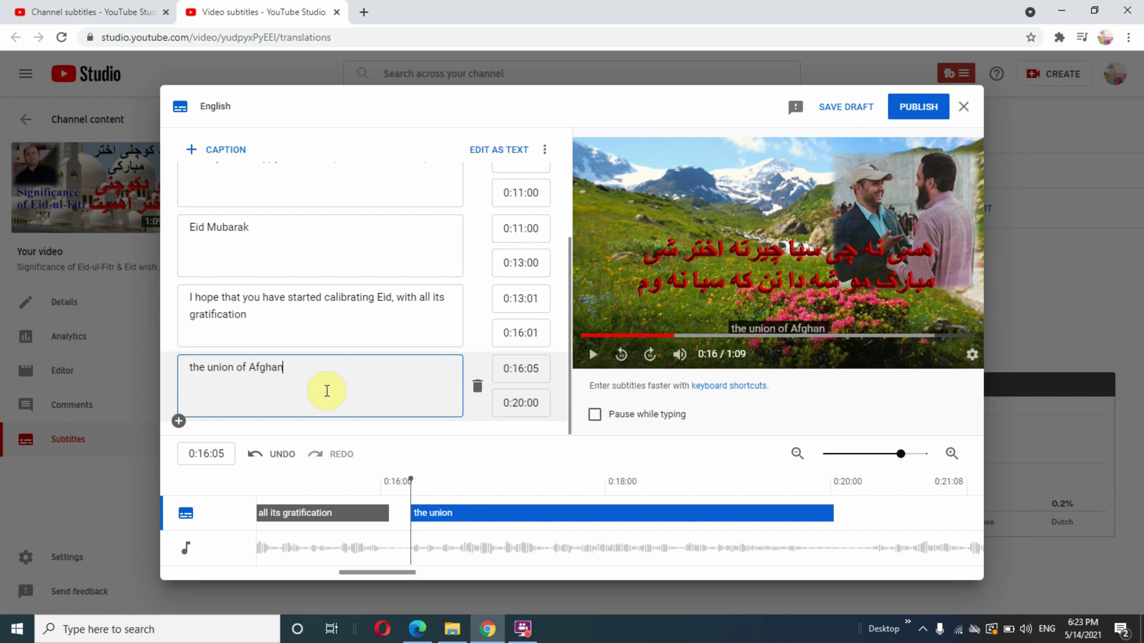
{"action": "type", "text": "studie"}
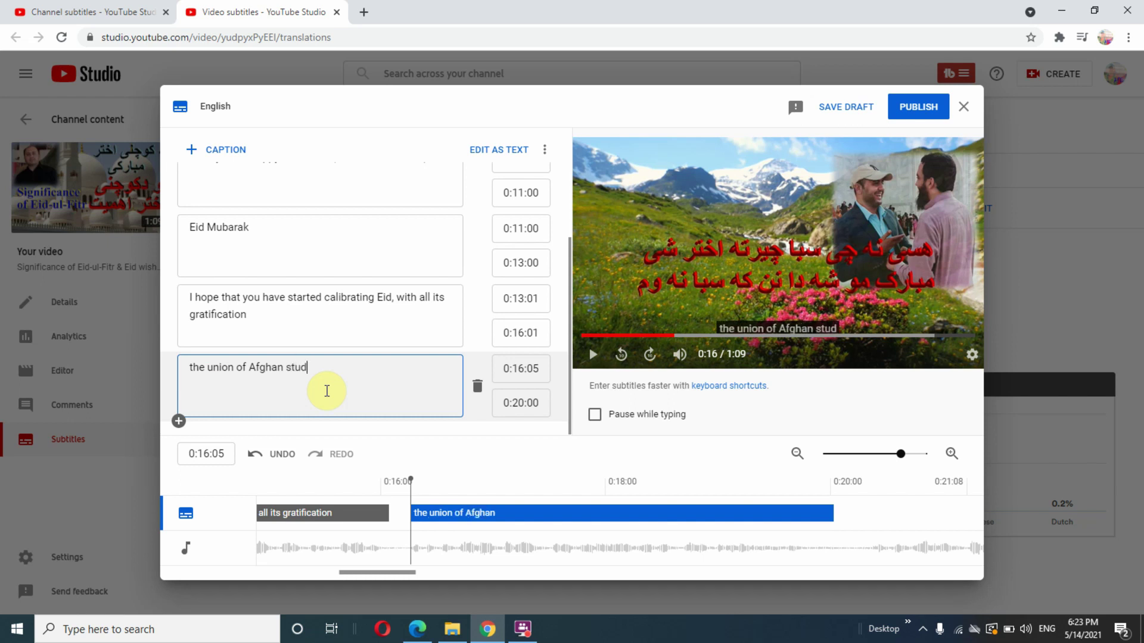
{"action": "key", "text": "BackSpace"}
{"action": "key", "text": "BackSpace"}
{"action": "type", "text": "ne"}
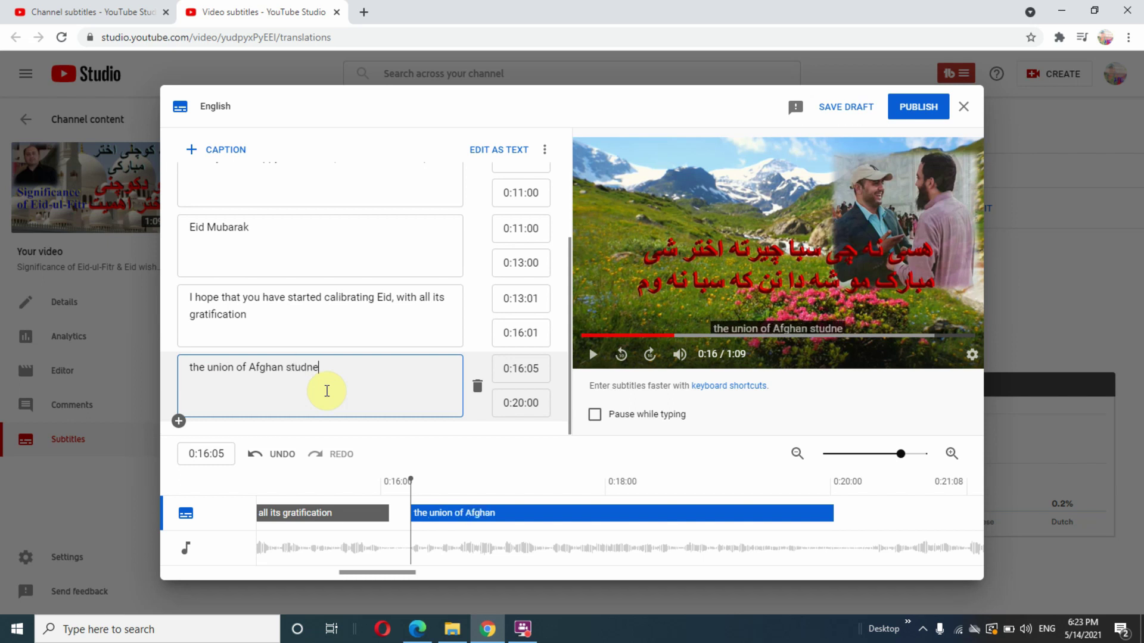
{"action": "key", "text": "BackSpace"}
{"action": "key", "text": "BackSpace"}
{"action": "type", "text": "ens"}
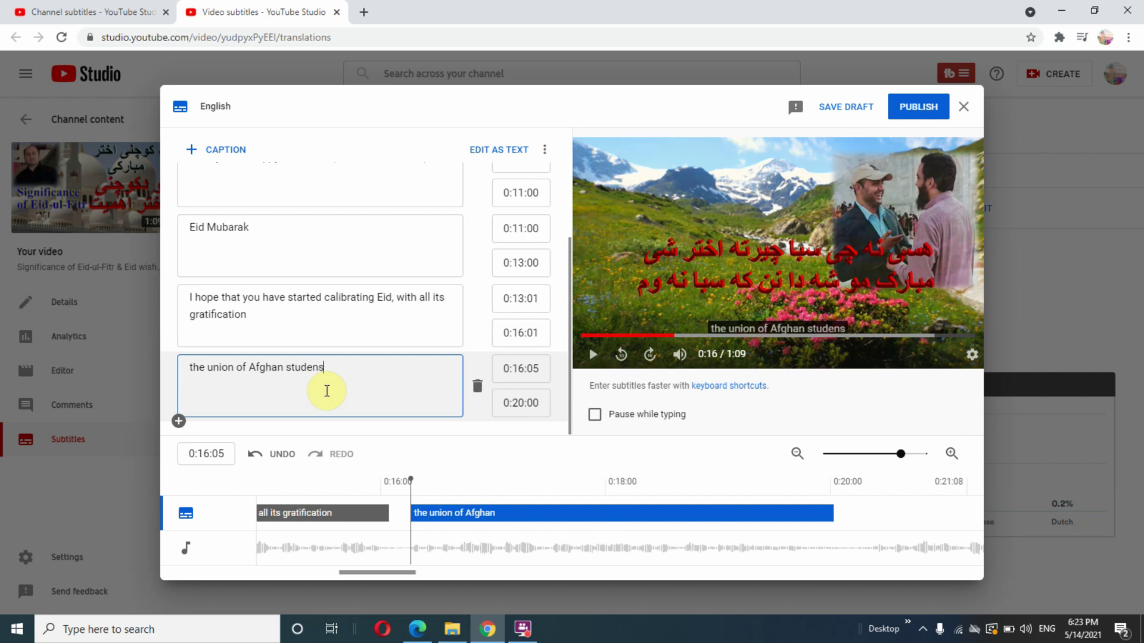
{"action": "key", "text": "BackSpace"}
{"action": "type", "text": "ts"}
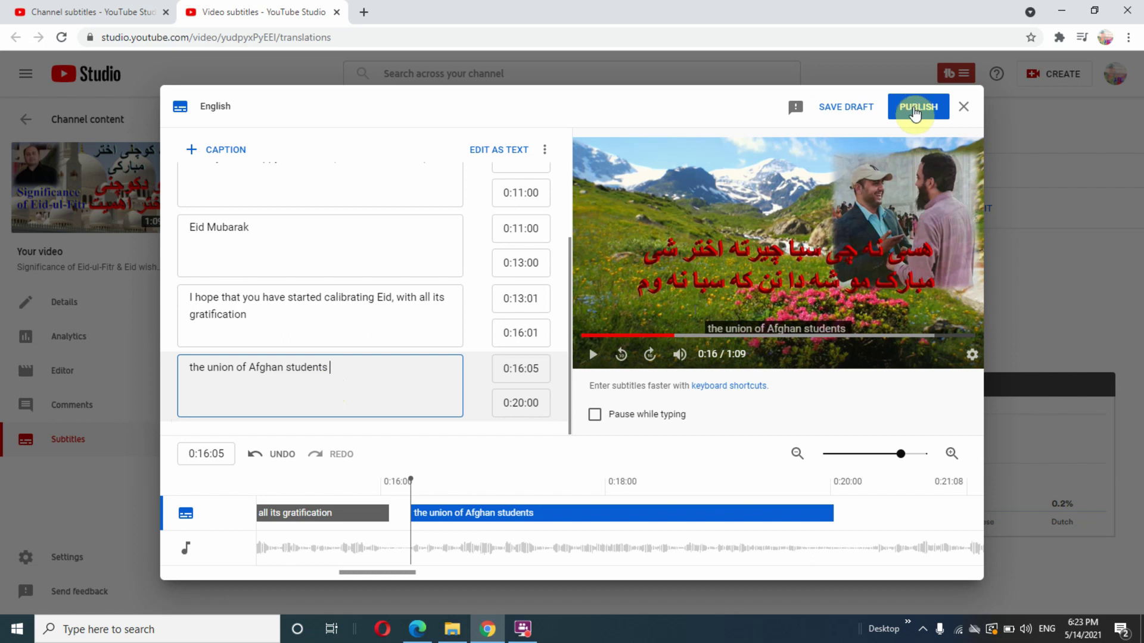
- Publish the English subtitles and watch the Eid video on YouTube from about 0:20
{"action": "left_click", "coordinate": [915, 112]}
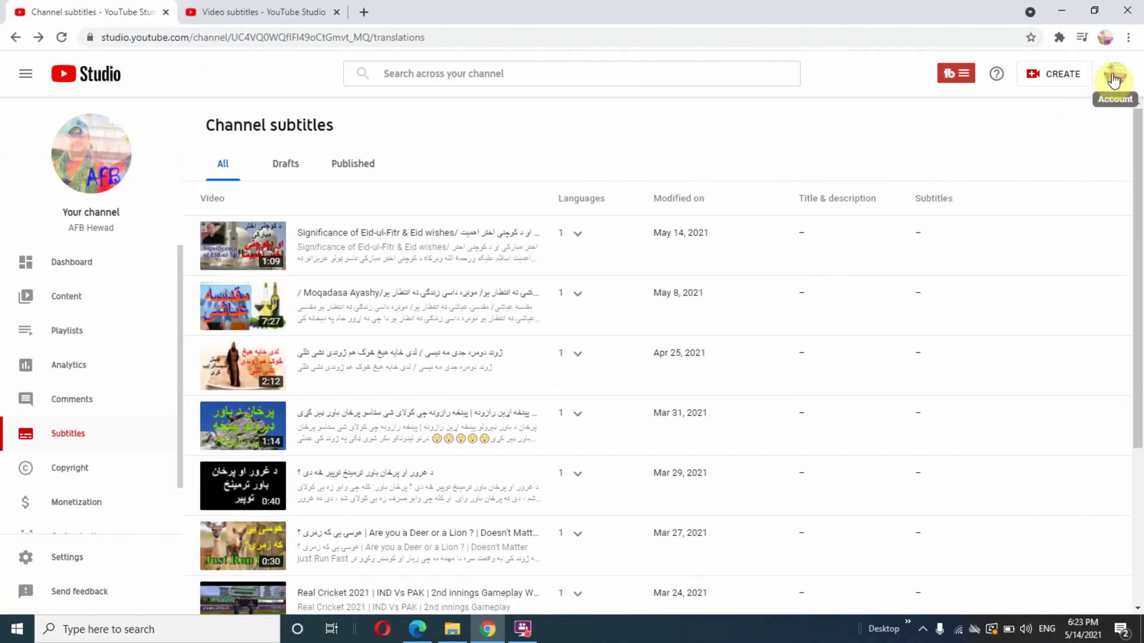
{"action": "left_click", "coordinate": [1113, 81]}
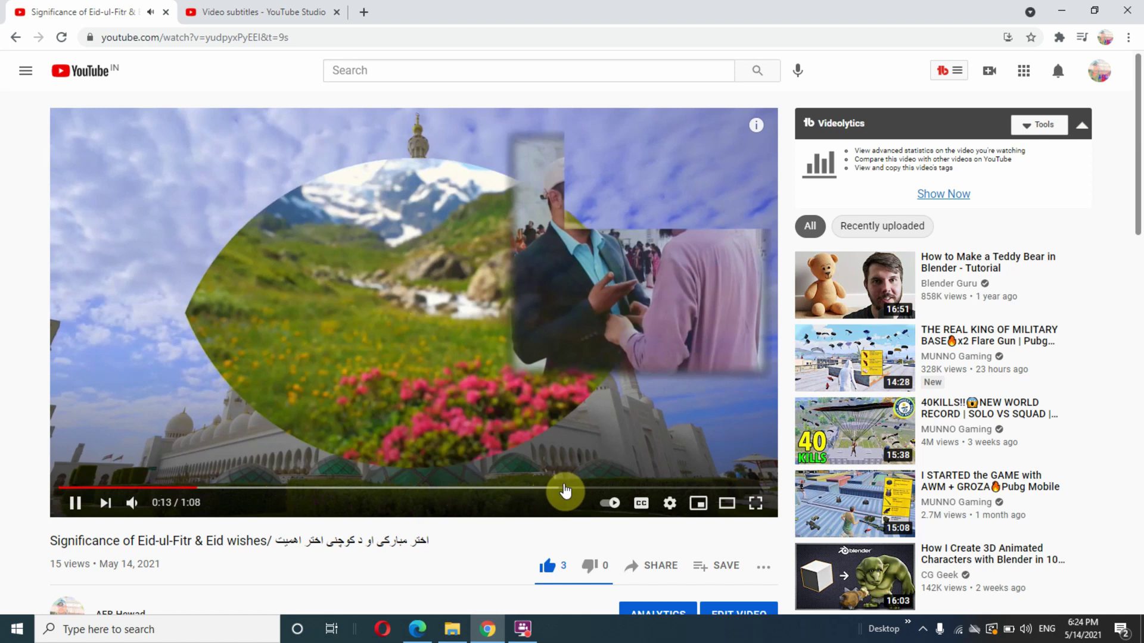
{"action": "left_click", "coordinate": [267, 487]}
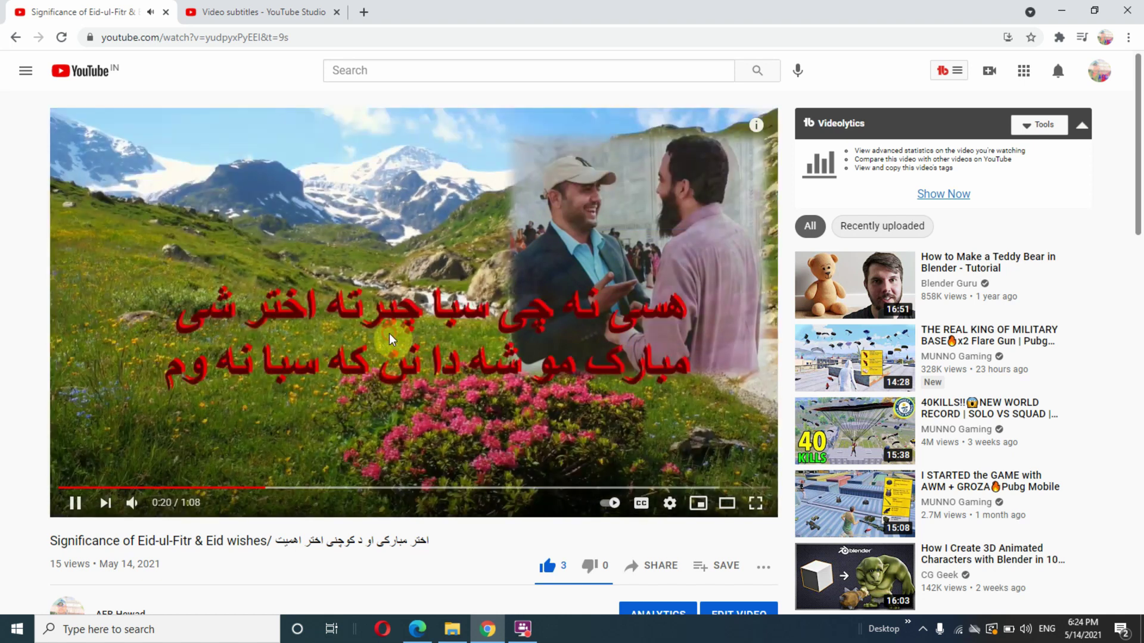
- Return to the channel page and open the Eid video's details page in Studio
{"action": "key", "text": "alt+Left"}
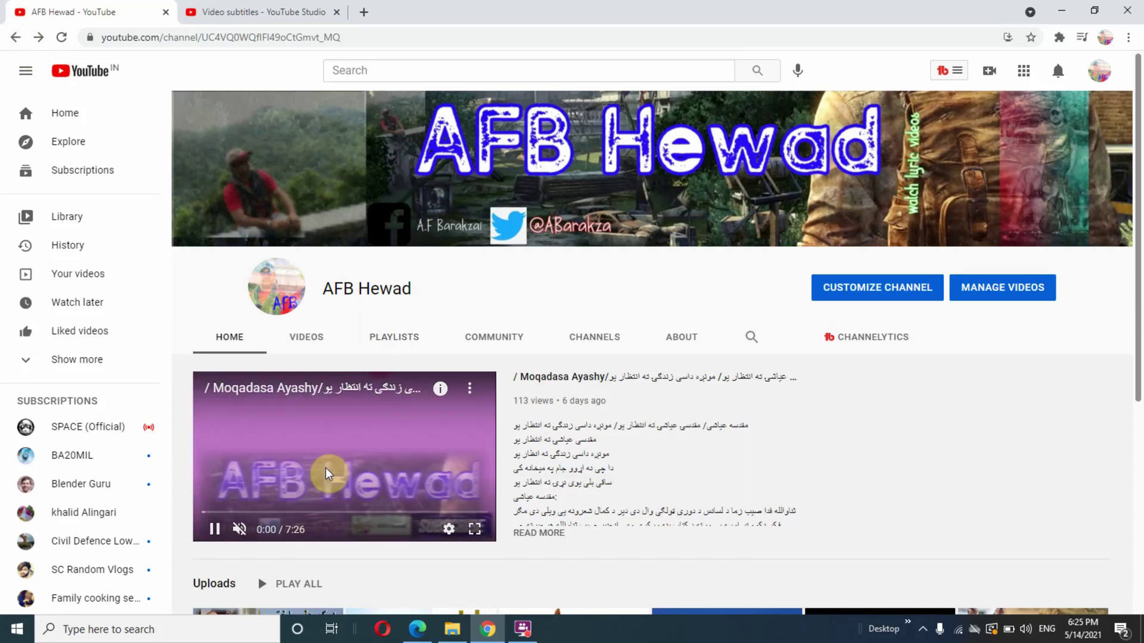
{"action": "left_click", "coordinate": [328, 459]}
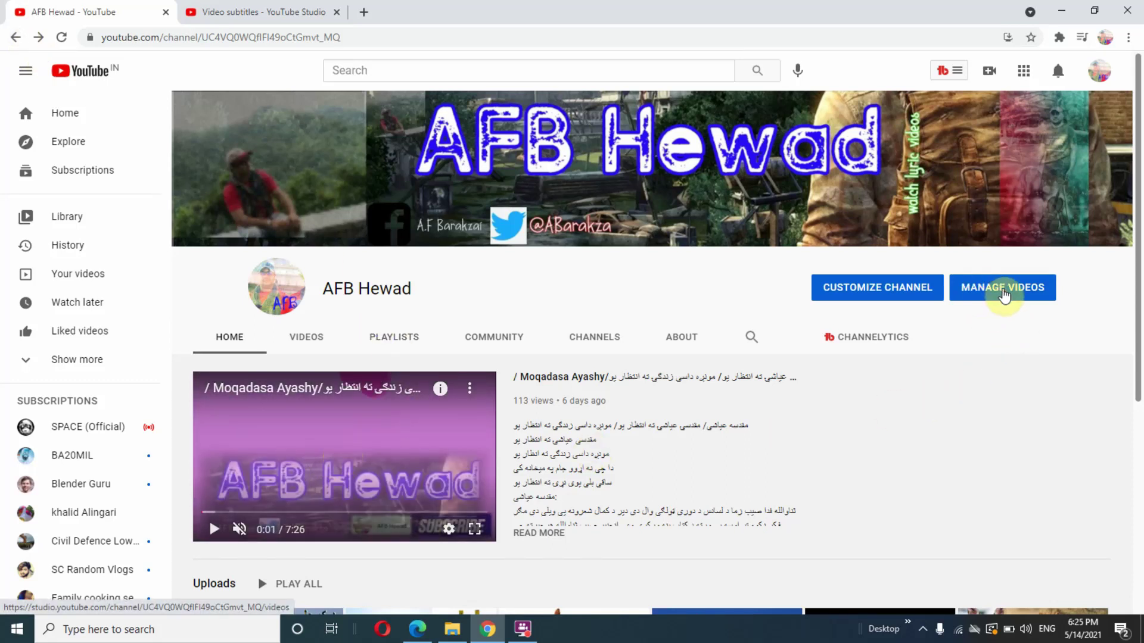
{"action": "left_click", "coordinate": [1005, 294]}
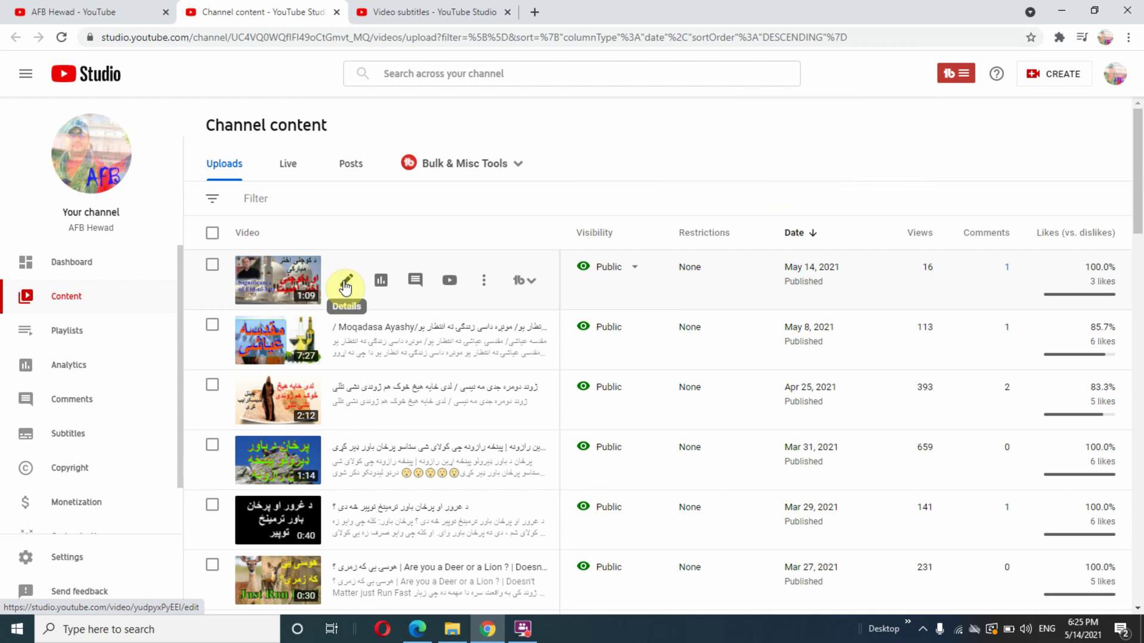
{"action": "left_click", "coordinate": [345, 284]}
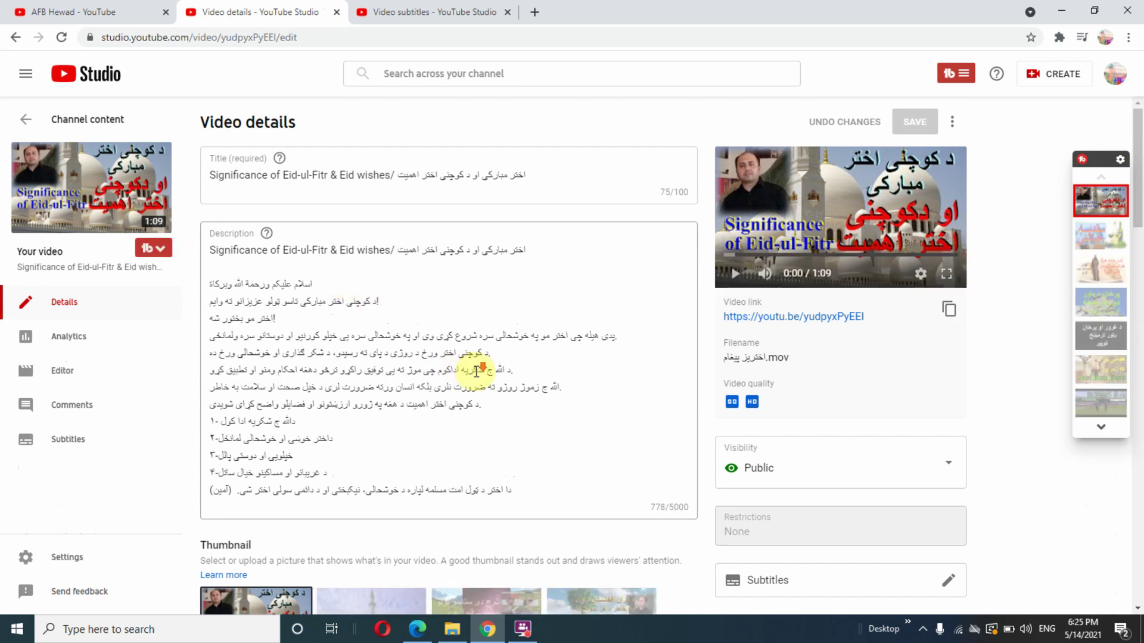
- Add the tag 'yt:cc=on' to the Eid video and save its details
{"action": "scroll", "coordinate": [480, 377], "scroll_direction": "down", "scroll_amount": 7}
{"action": "scroll", "coordinate": [481, 376], "scroll_direction": "down", "scroll_amount": 10}
{"action": "left_click", "coordinate": [597, 374]}
{"action": "type", "text": "yt:cc"}
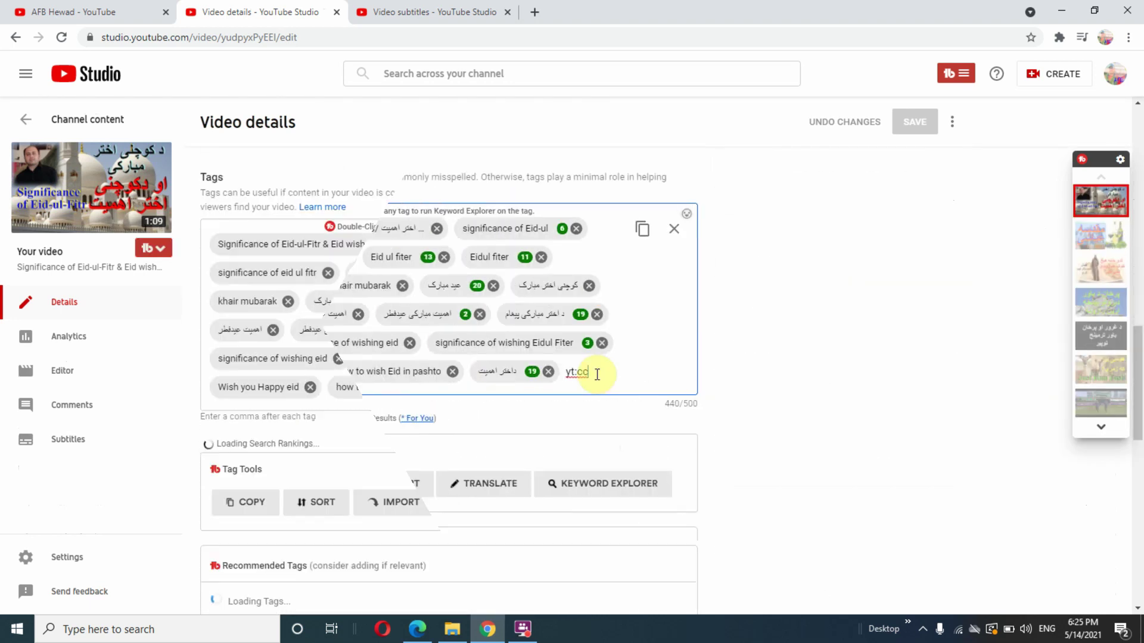
{"action": "type", "text": "="}
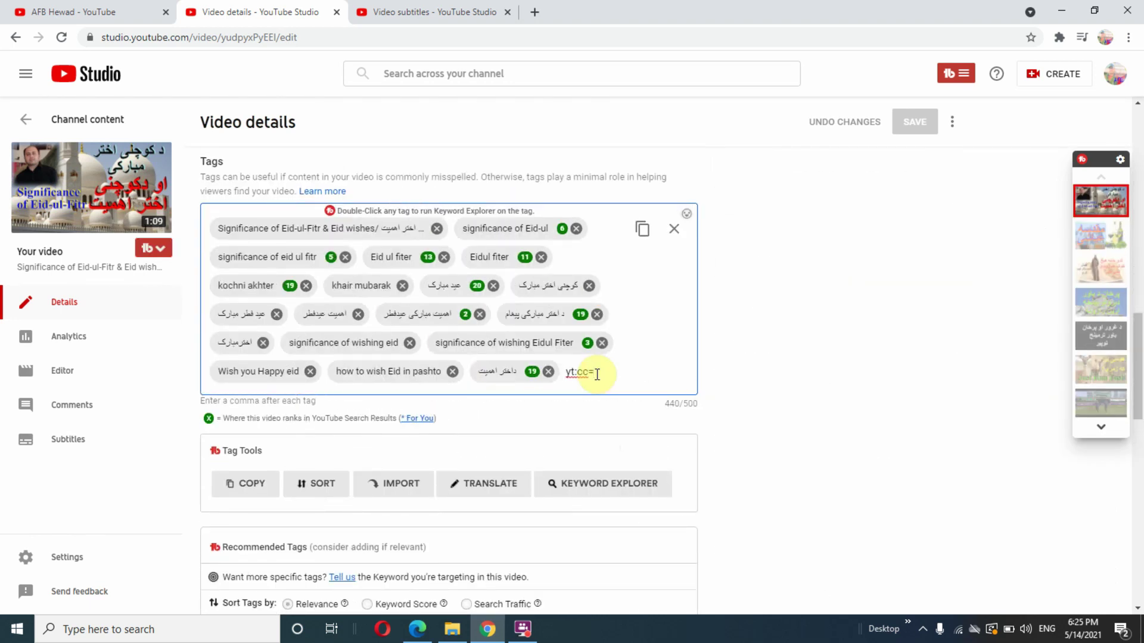
{"action": "type", "text": "on"}
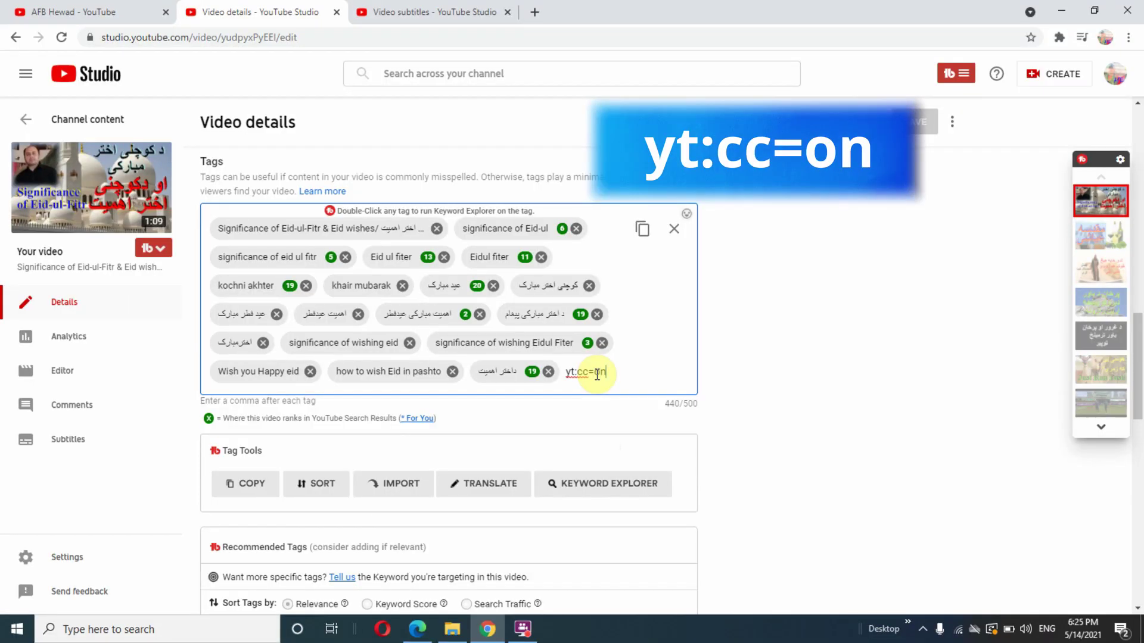
{"action": "key", "text": "Return"}
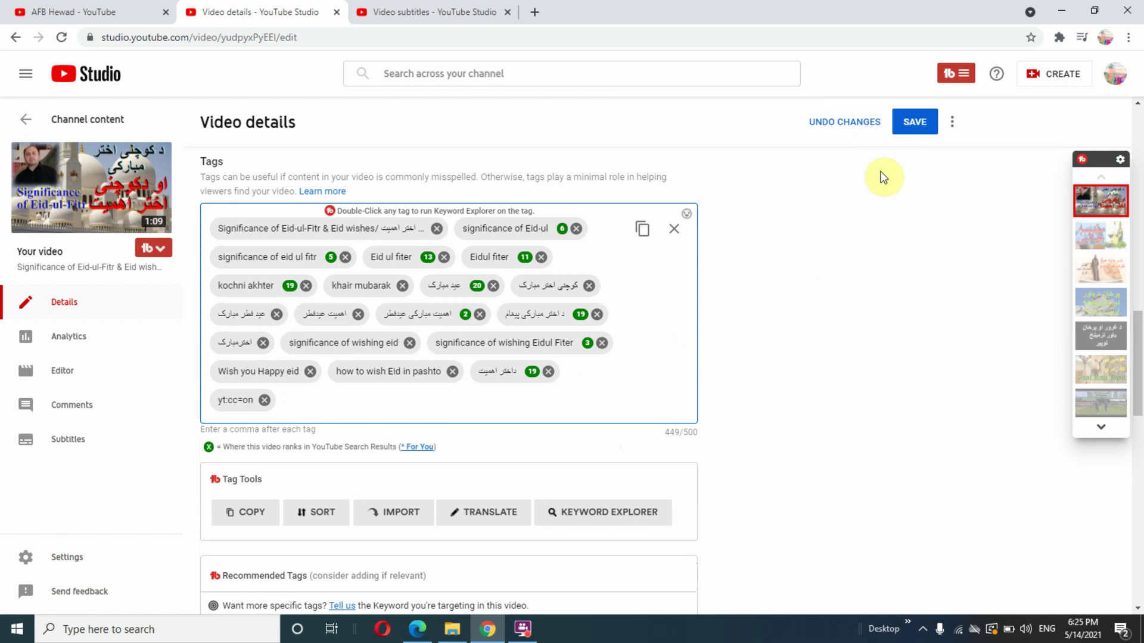
{"action": "left_click", "coordinate": [918, 124]}
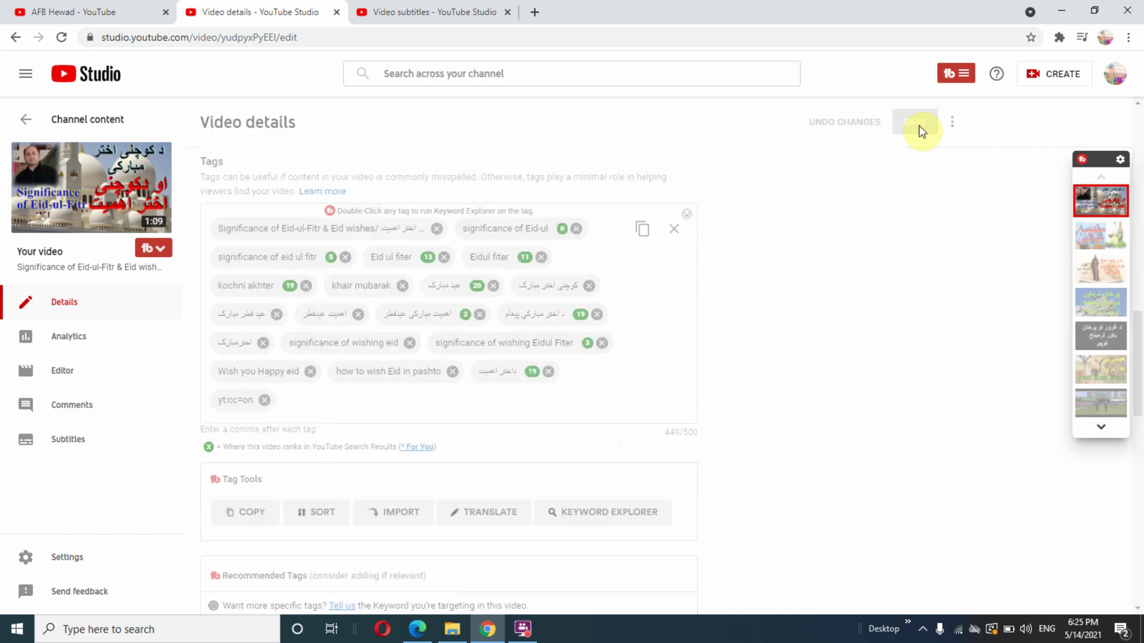